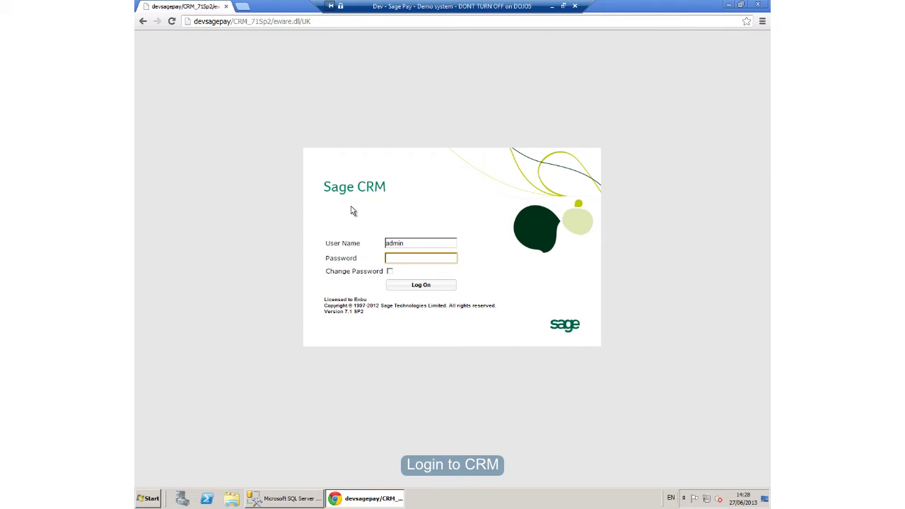
Log on as administrator and go to the Administration home page.
left_click(420, 287)
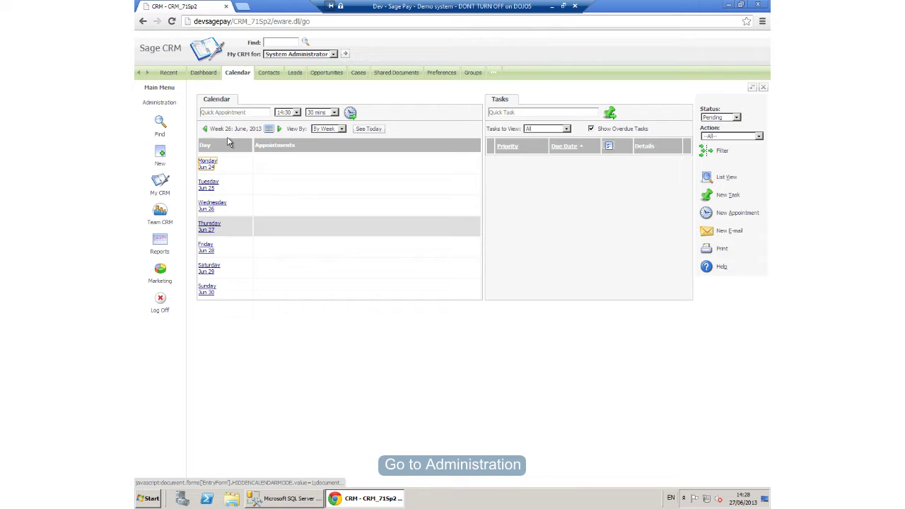
left_click(159, 103)
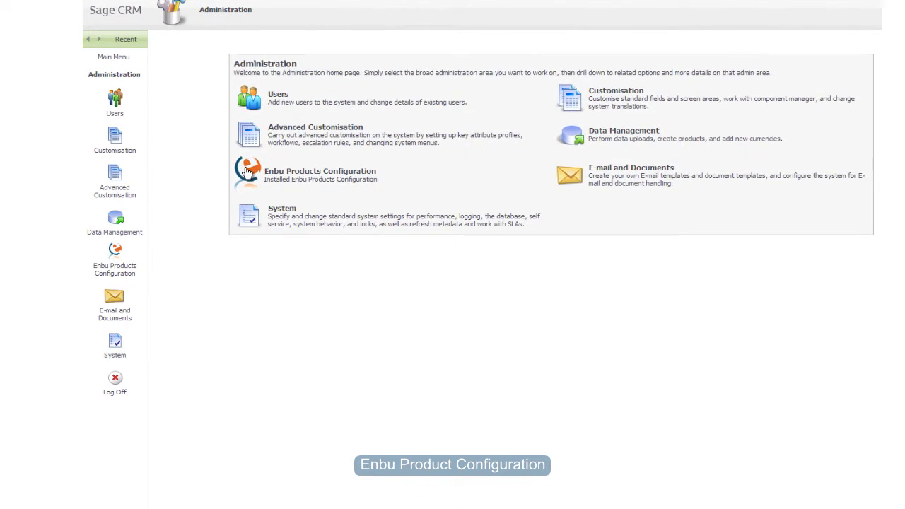
Open Enbu Products Configuration to view the Sage Pay settings, currently in Test mode.
left_click(247, 172)
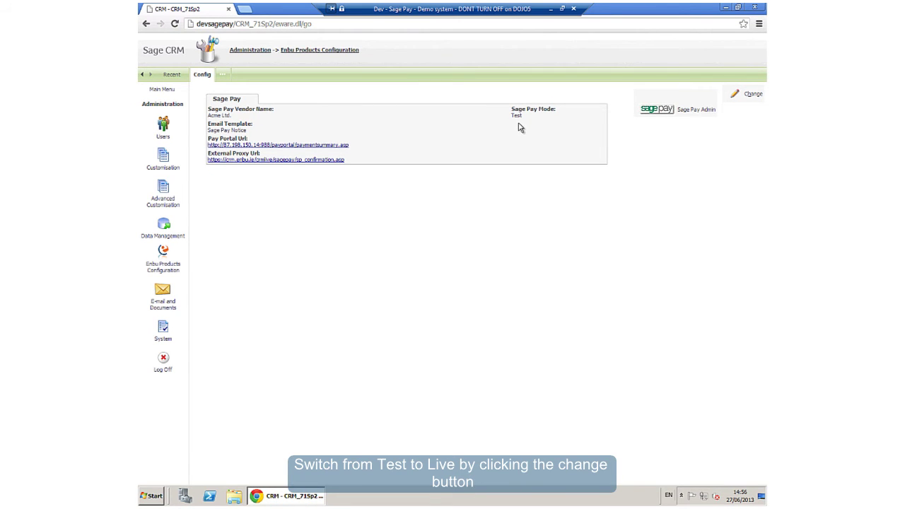
Change the Sage Pay Mode from Test to Live and save.
left_click(751, 94)
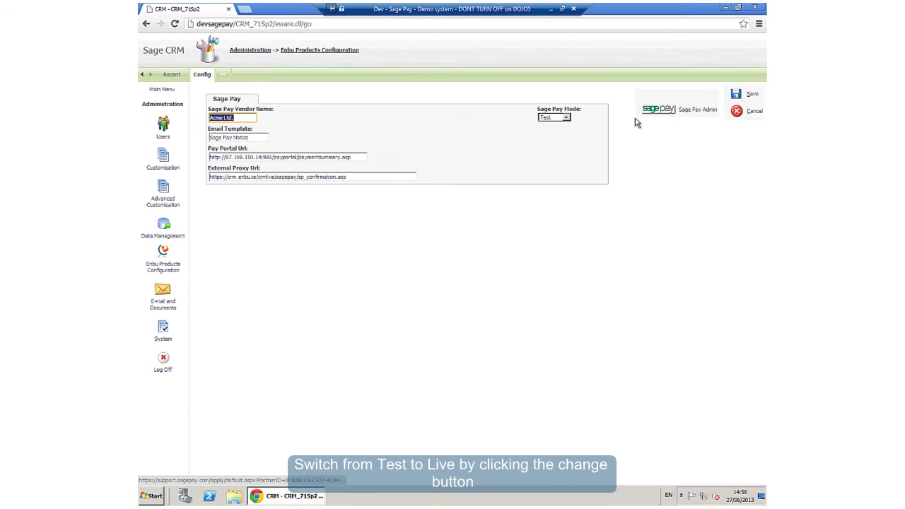
left_click(566, 118)
left_click(555, 133)
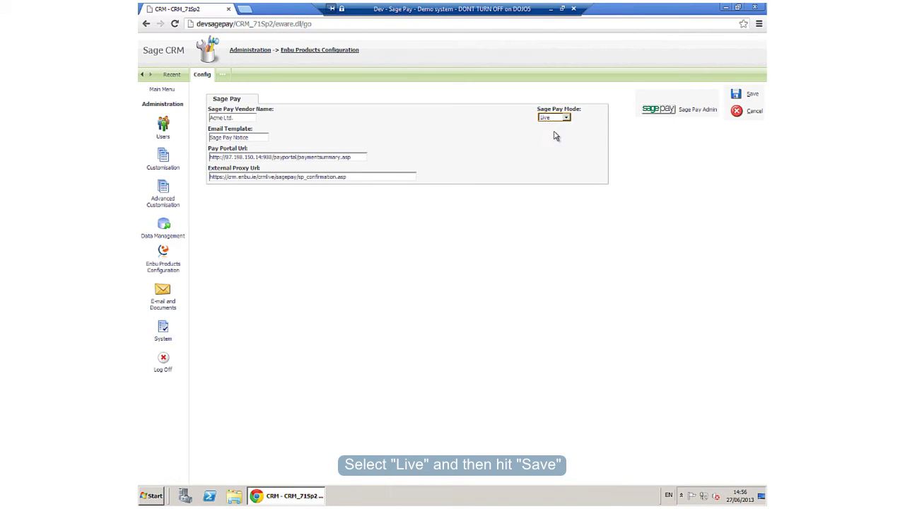
left_click(738, 94)
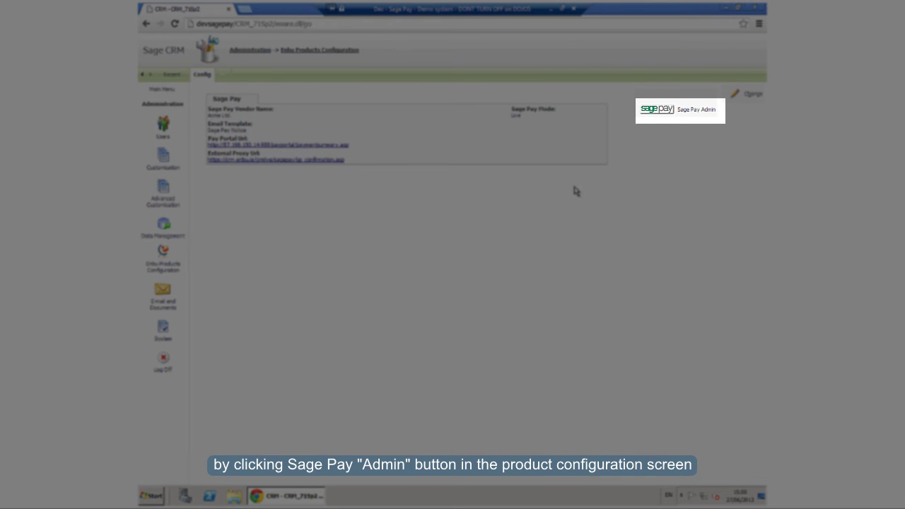
Open the Sage Pay Admin online sign-up page in a new tab.
left_click(650, 113)
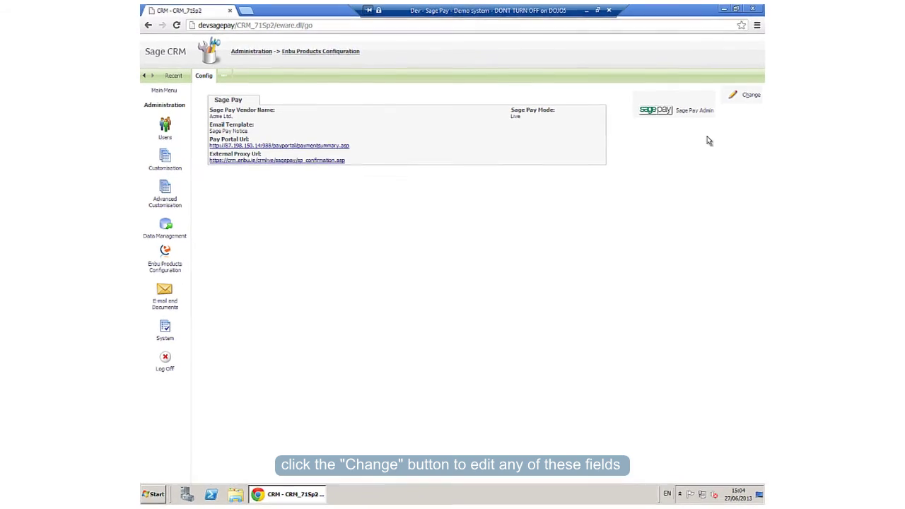
Put the Sage Pay vendor, template, URL and mode fields into edit mode.
left_click(734, 96)
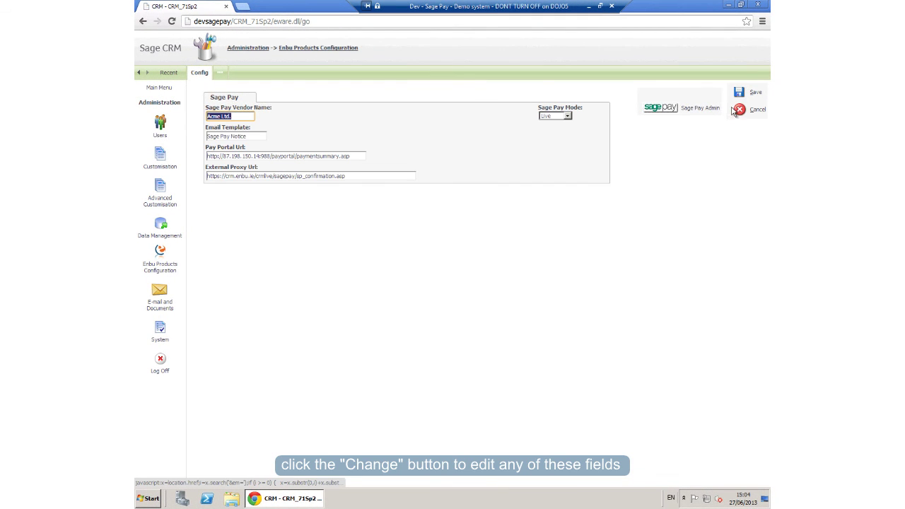